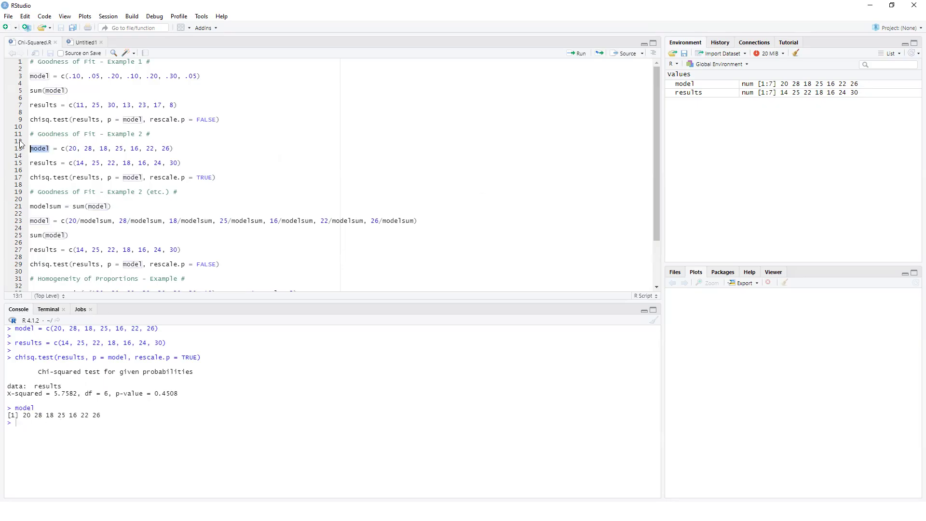
- Run the standalone sum(model) line, then the modelsum = sum(model) assignment under Goodness of Fit - Example 2 (etc.)
{"action": "left_click_drag", "start_coordinate": [69, 236], "coordinate": [28, 236]}
{"action": "key", "text": "ctrl+Return"}
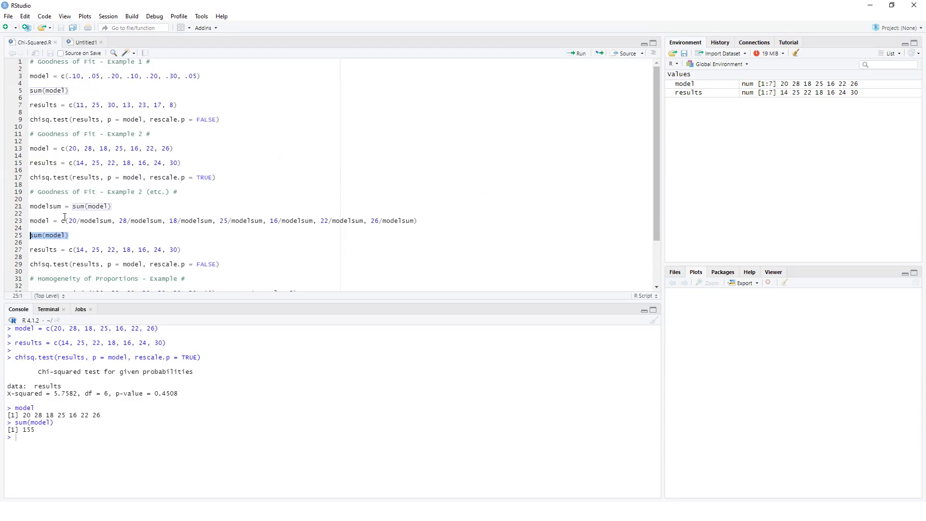
{"action": "left_click", "coordinate": [127, 208]}
{"action": "left_click", "coordinate": [30, 207], "text": "shift"}
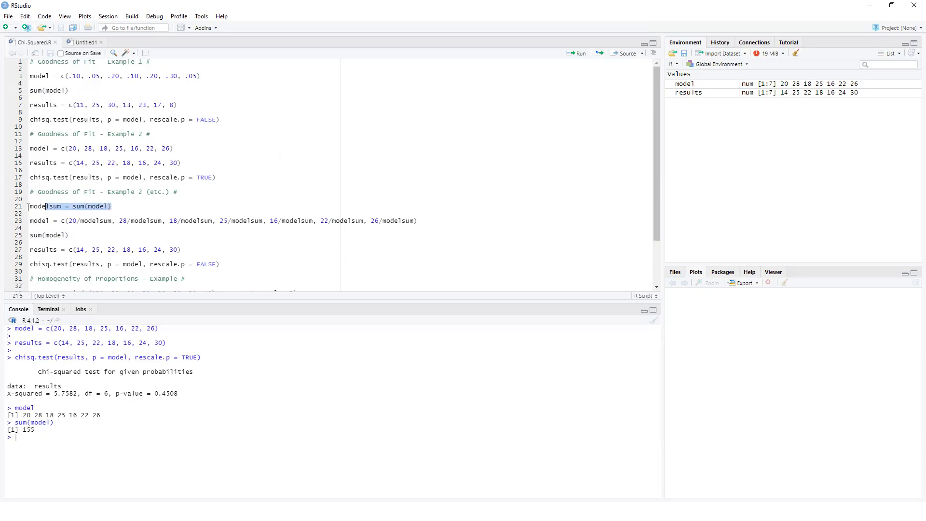
{"action": "key", "text": "ctrl+Return"}
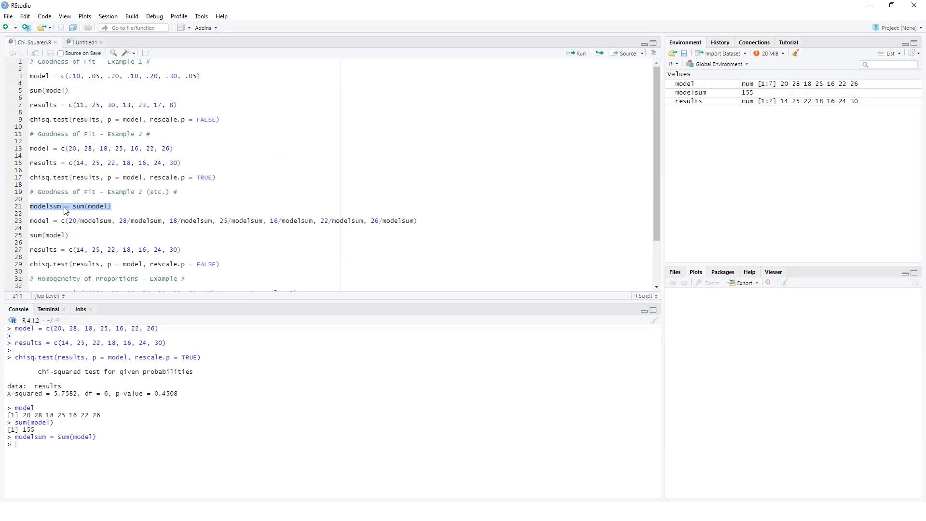
- Print the value of modelsum in the console by running only the variable name in its assignment line
{"action": "left_click", "coordinate": [65, 221]}
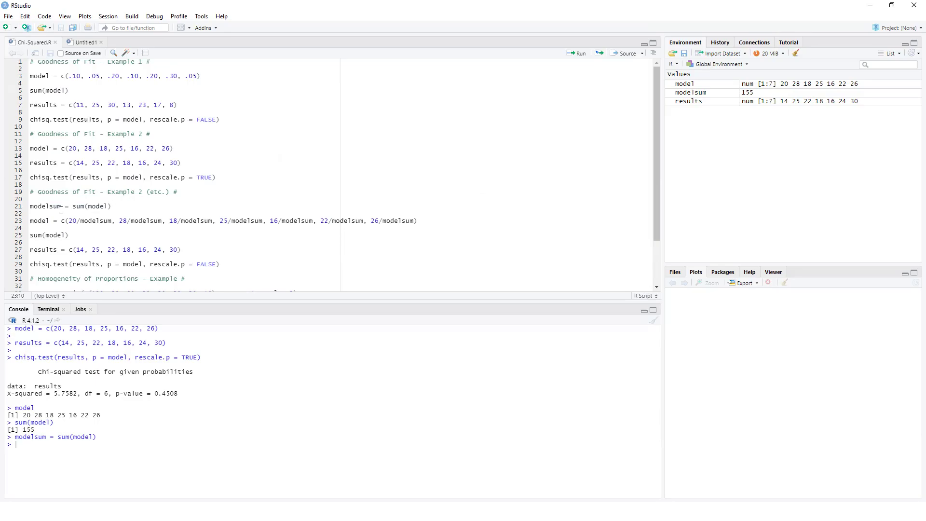
{"action": "left_click_drag", "start_coordinate": [61, 207], "coordinate": [28, 207]}
{"action": "key", "text": "ctrl+Return"}
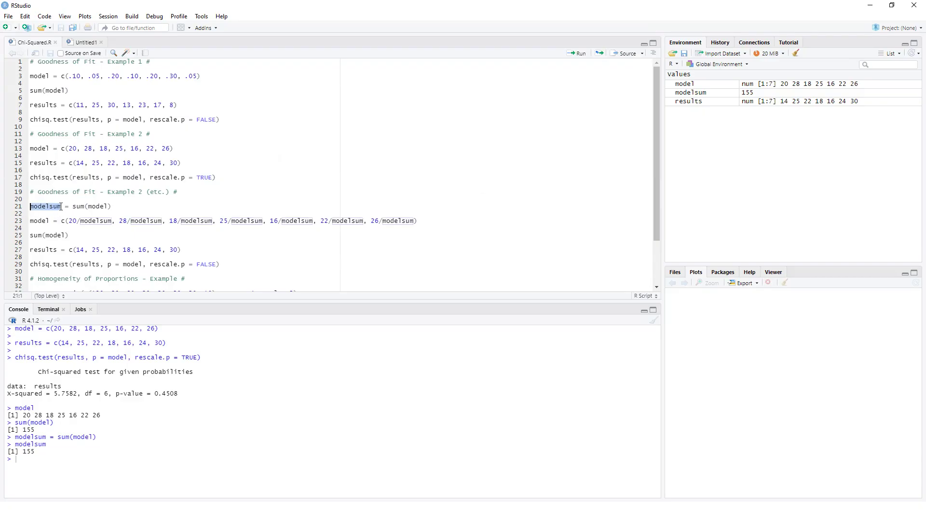
- Evaluate the first two elements of the rescaled model vector, 20/modelsum and 28/modelsum, individually
{"action": "left_click", "coordinate": [72, 221]}
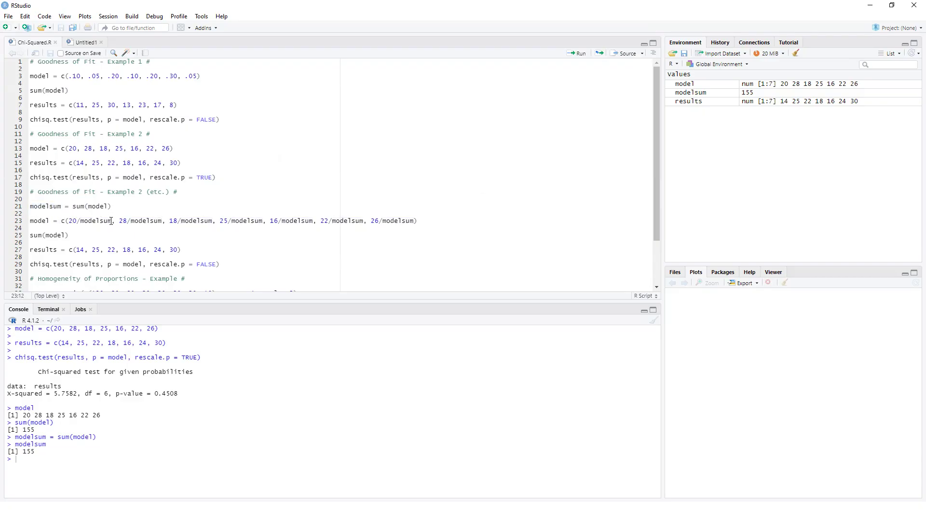
{"action": "left_click_drag", "start_coordinate": [113, 222], "coordinate": [69, 221]}
{"action": "key", "text": "ctrl+Return"}
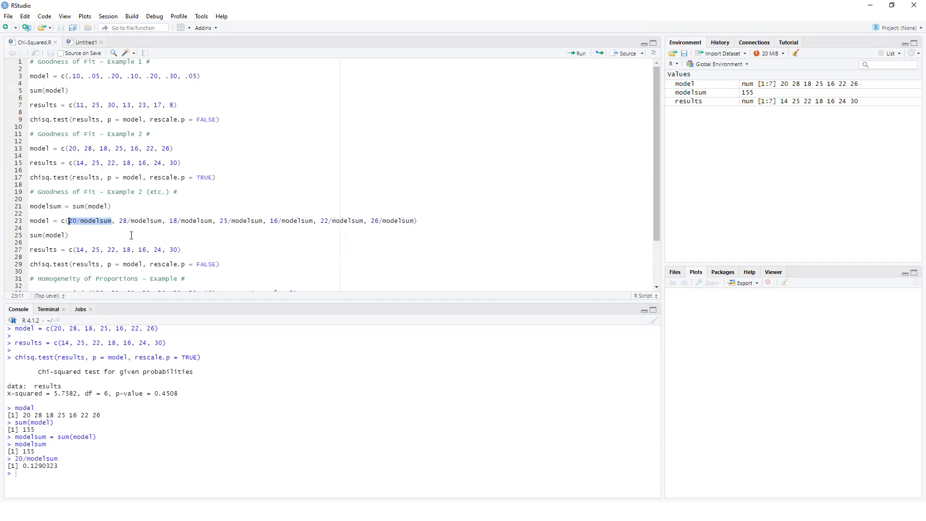
{"action": "left_click_drag", "start_coordinate": [163, 222], "coordinate": [121, 222]}
{"action": "key", "text": "ctrl+Return"}
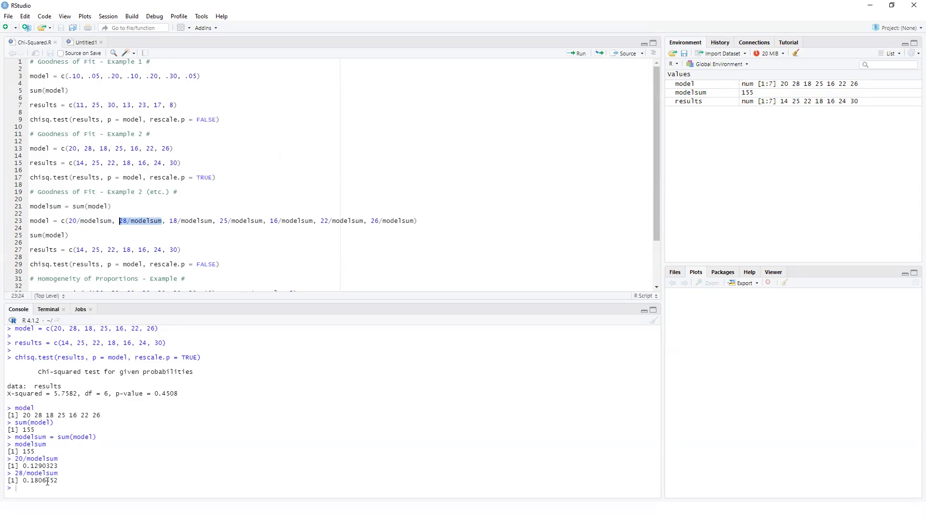
- Run the model assignment on line 23 that divides all seven values by modelsum
{"action": "left_click", "coordinate": [228, 242]}
{"action": "left_click_drag", "start_coordinate": [440, 222], "coordinate": [24, 223]}
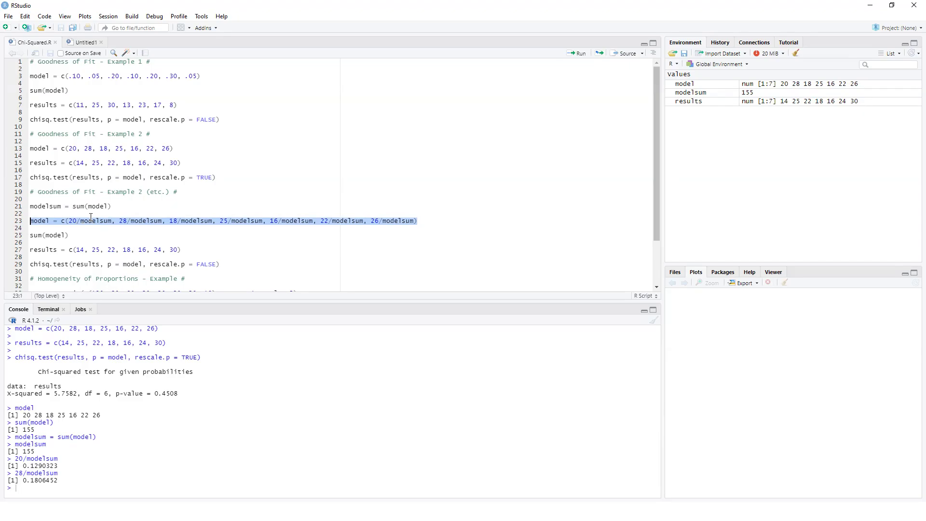
{"action": "key", "text": "ctrl+Return"}
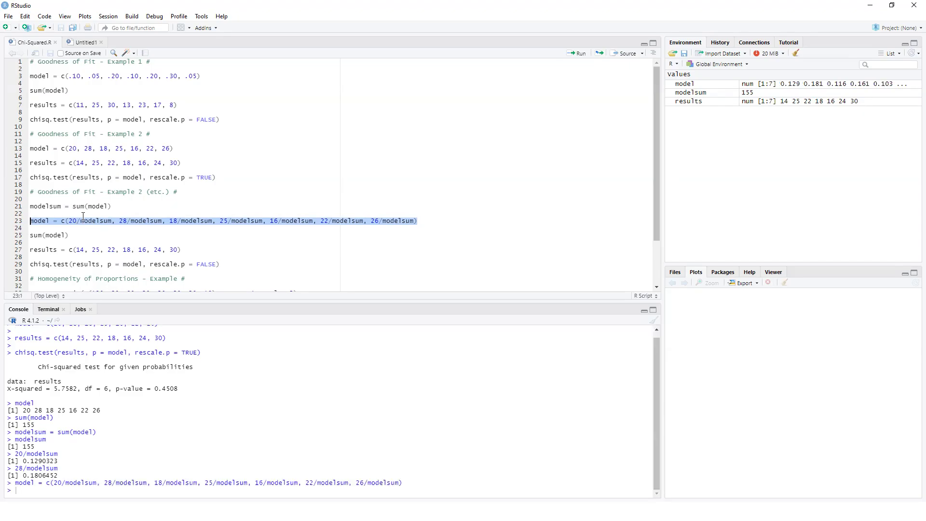
- Print the rescaled model vector and run sum(model) on line 25 to check its total
{"action": "left_click", "coordinate": [52, 220]}
{"action": "key", "text": "shift+Home"}
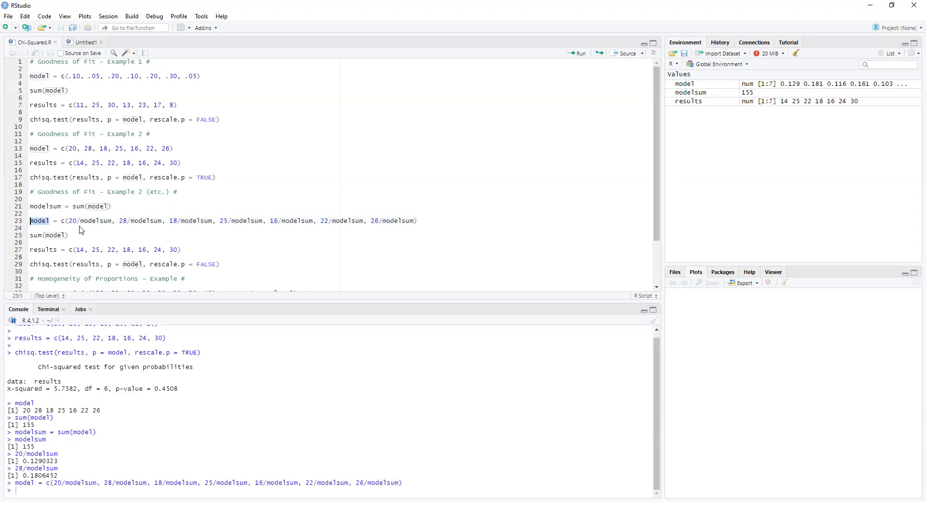
{"action": "key", "text": "ctrl+Return"}
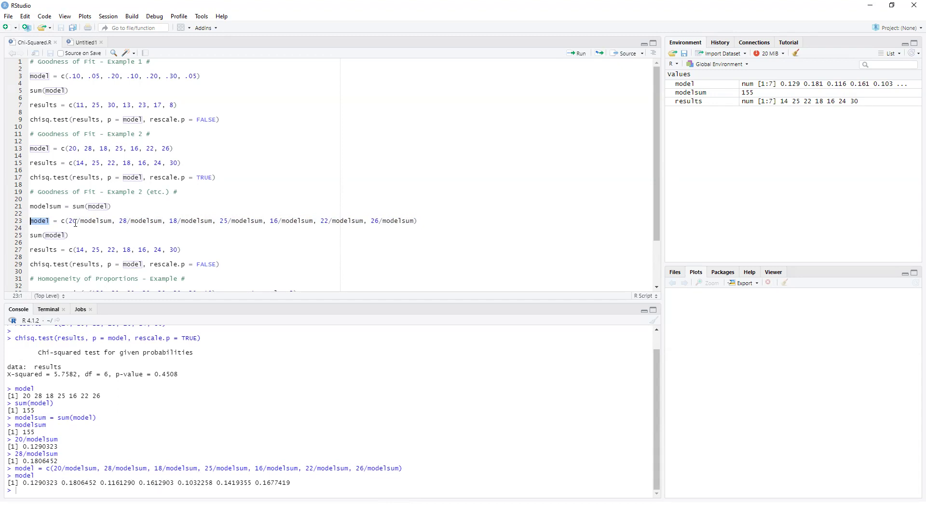
{"action": "left_click_drag", "start_coordinate": [76, 237], "coordinate": [29, 236]}
{"action": "key", "text": "ctrl+Return"}
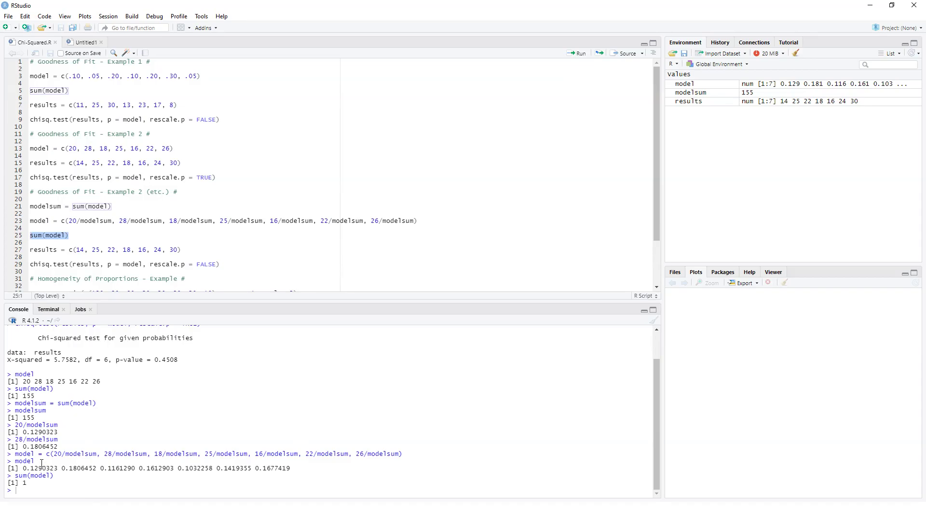
{"action": "left_click", "coordinate": [72, 145]}
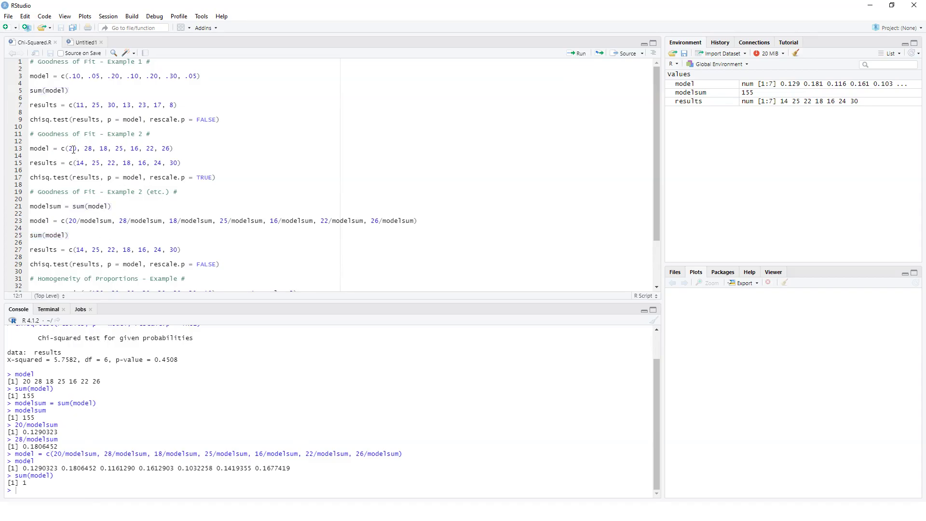
{"action": "left_click", "coordinate": [89, 149]}
{"action": "left_click", "coordinate": [165, 148]}
{"action": "left_click_drag", "start_coordinate": [78, 148], "coordinate": [100, 149]}
{"action": "left_click", "coordinate": [104, 148]}
- Run the sum(model) part of the modelsum assignment, then rerun the standalone sum(model) on line 25
{"action": "left_click", "coordinate": [79, 205]}
{"action": "left_click_drag", "start_coordinate": [112, 205], "coordinate": [73, 206]}
{"action": "key", "text": "ctrl+Return"}
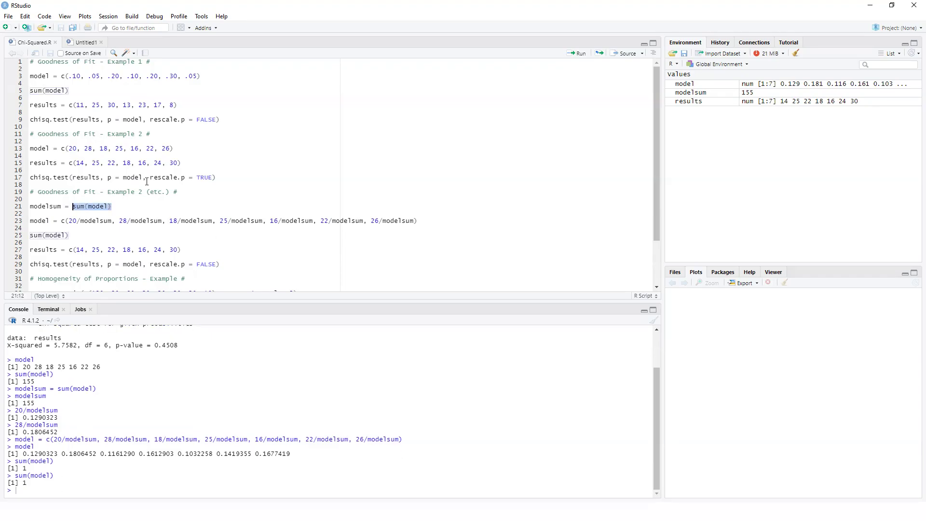
{"action": "key", "text": "Down"}
{"action": "key", "text": "Down"}
{"action": "key", "text": "Down"}
{"action": "key", "text": "Down"}
{"action": "left_click", "coordinate": [30, 235], "text": "shift"}
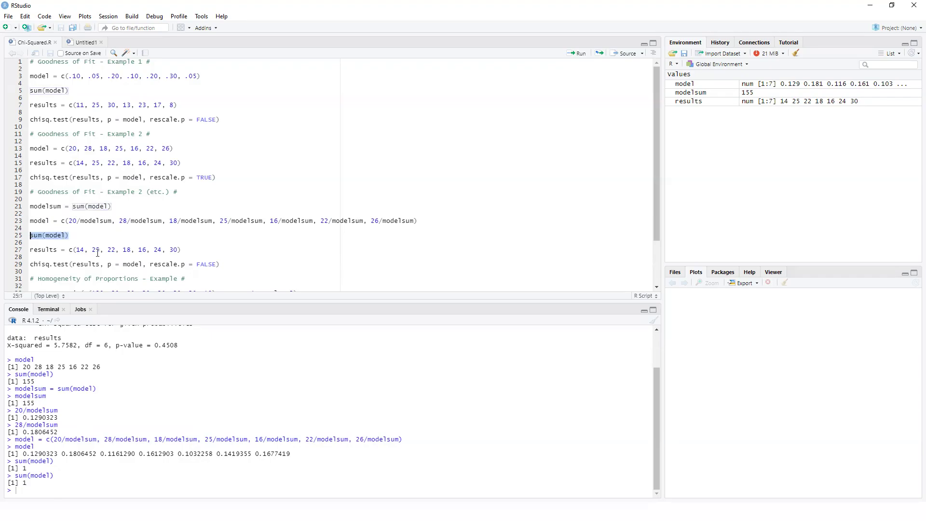
{"action": "key", "text": "ctrl+Return"}
- Reset model to c(20, 28, 18, 25, 16, 22, 26) by running line 13 and compute sum(model) on it
{"action": "left_click_drag", "start_coordinate": [183, 151], "coordinate": [19, 151]}
{"action": "key", "text": "ctrl+Return"}
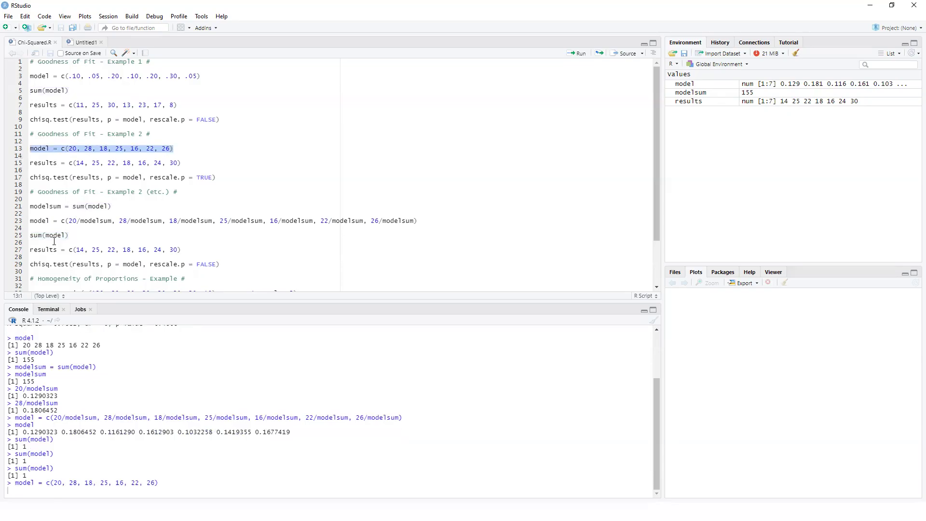
{"action": "left_click", "coordinate": [69, 235]}
{"action": "left_click", "coordinate": [30, 235], "text": "shift"}
{"action": "key", "text": "ctrl+Return"}
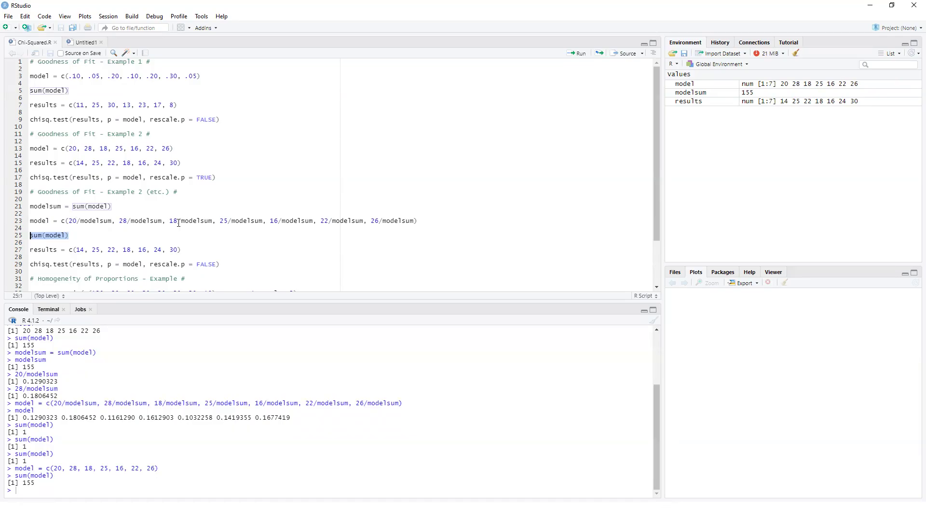
- Run the whole Goodness of Fit - Example 2 block on lines 13 to 17, including the chi-squared test with rescale.p = TRUE
{"action": "scroll", "coordinate": [201, 193], "scroll_direction": "down", "scroll_amount": 1}
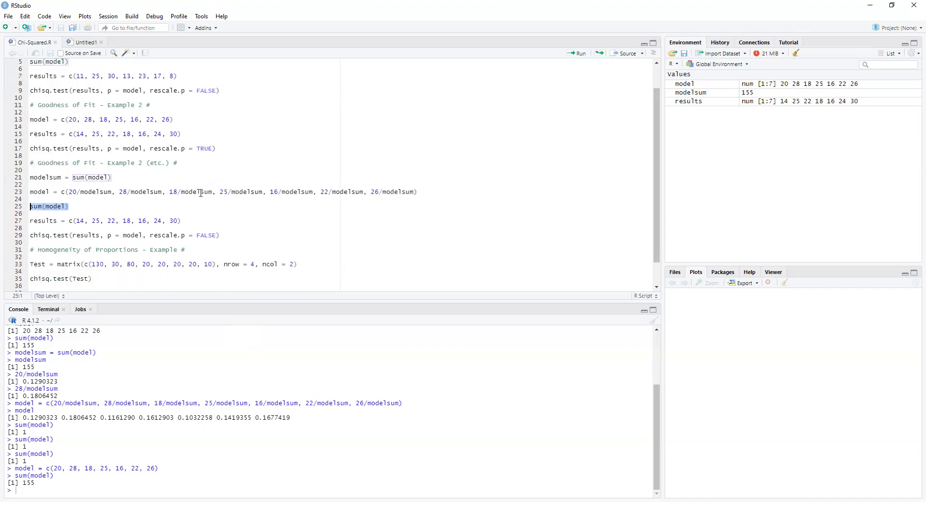
{"action": "scroll", "coordinate": [202, 186], "scroll_direction": "up", "scroll_amount": 1}
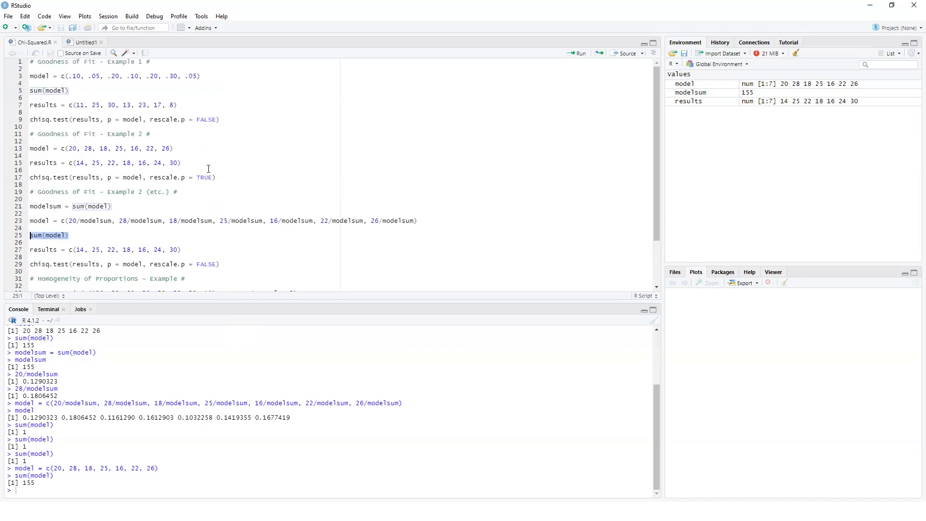
{"action": "left_click_drag", "start_coordinate": [218, 177], "coordinate": [25, 149]}
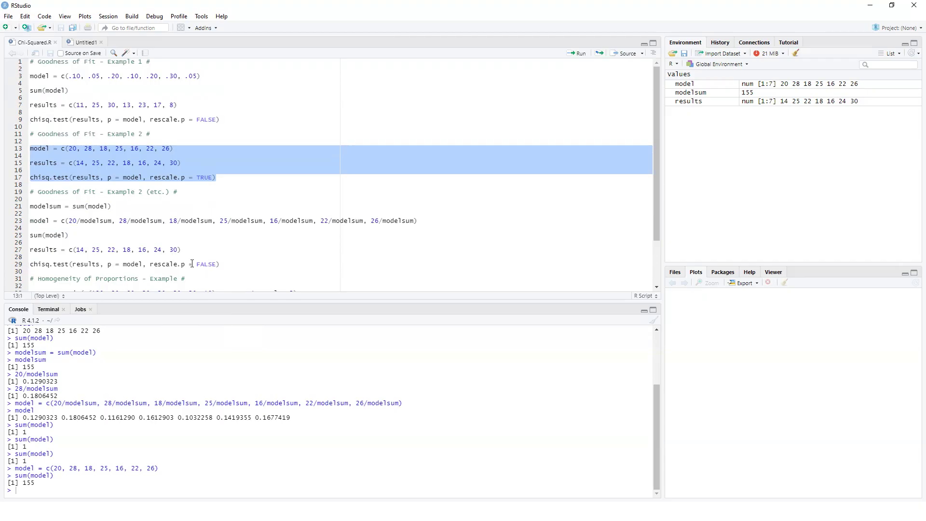
{"action": "left_click", "coordinate": [194, 169]}
{"action": "left_click_drag", "start_coordinate": [216, 177], "coordinate": [30, 151]}
{"action": "key", "text": "ctrl+Return"}
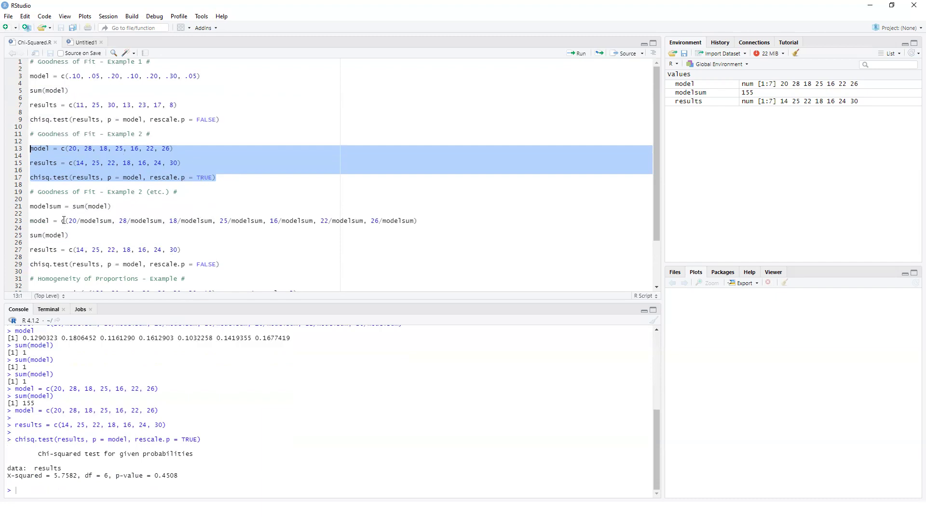
- Delete the sum(model) line and its extra blank line from Goodness of Fit - Example 1
{"action": "left_click", "coordinate": [186, 206]}
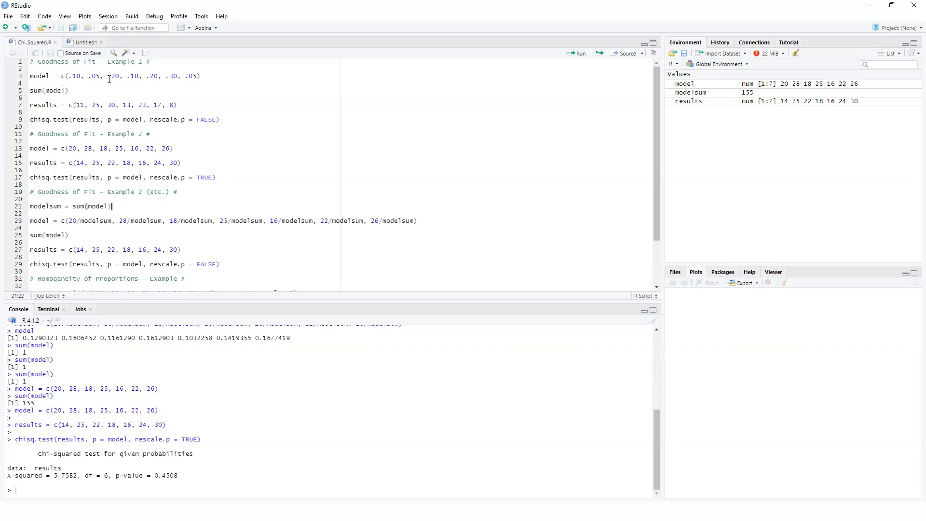
{"action": "left_click_drag", "start_coordinate": [29, 91], "coordinate": [70, 90]}
{"action": "key", "text": "BackSpace"}
{"action": "key", "text": "BackSpace"}
{"action": "key", "text": "BackSpace"}
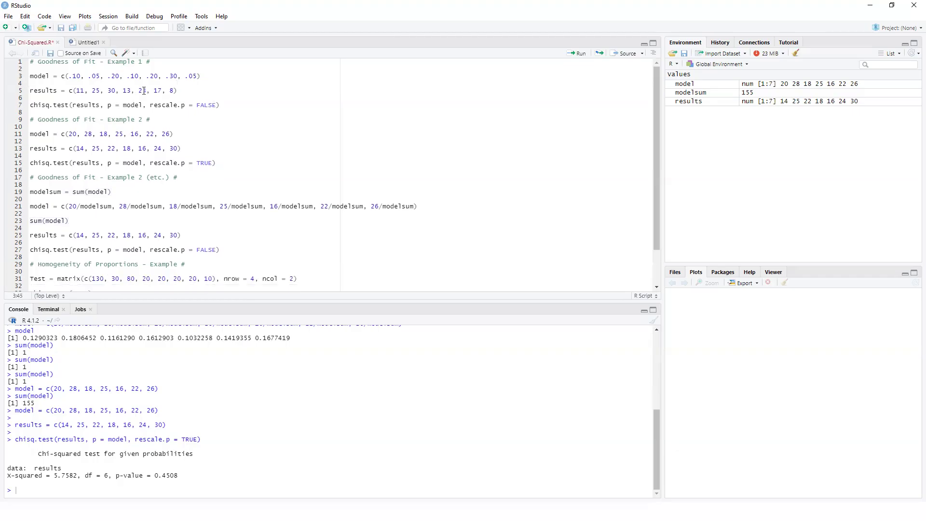
- Run the Goodness of Fit - Example 1 code on lines 3 to 7, including the chi-squared test with rescale.p = FALSE
{"action": "key", "text": "shift+Up"}
{"action": "key", "text": "shift+Up"}
{"action": "key", "text": "shift+Up"}
{"action": "key", "text": "shift+Up"}
{"action": "key", "text": "shift+Home"}
{"action": "key", "text": "ctrl+Return"}
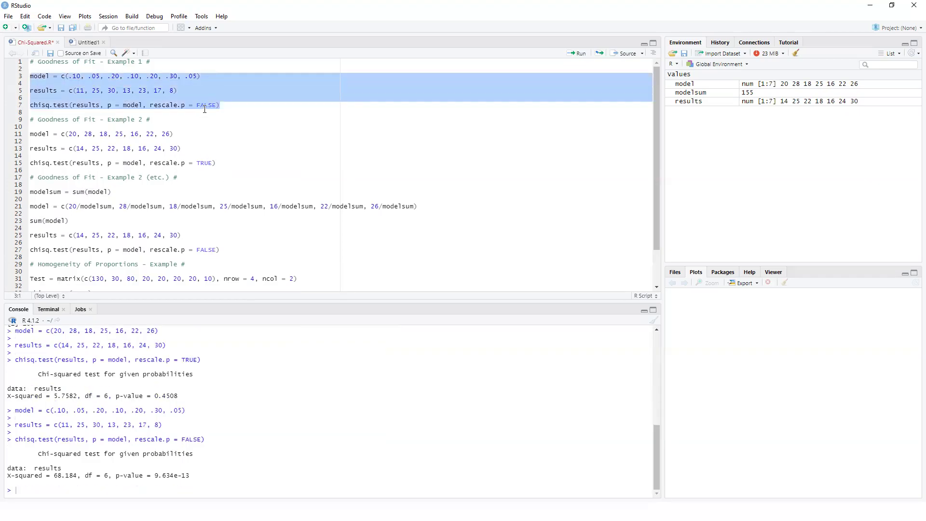
- Rerun the Goodness of Fit - Example 2 code, now on lines 11 to 15, with rescale.p = TRUE
{"action": "left_click", "coordinate": [182, 140]}
{"action": "left_click", "coordinate": [179, 132]}
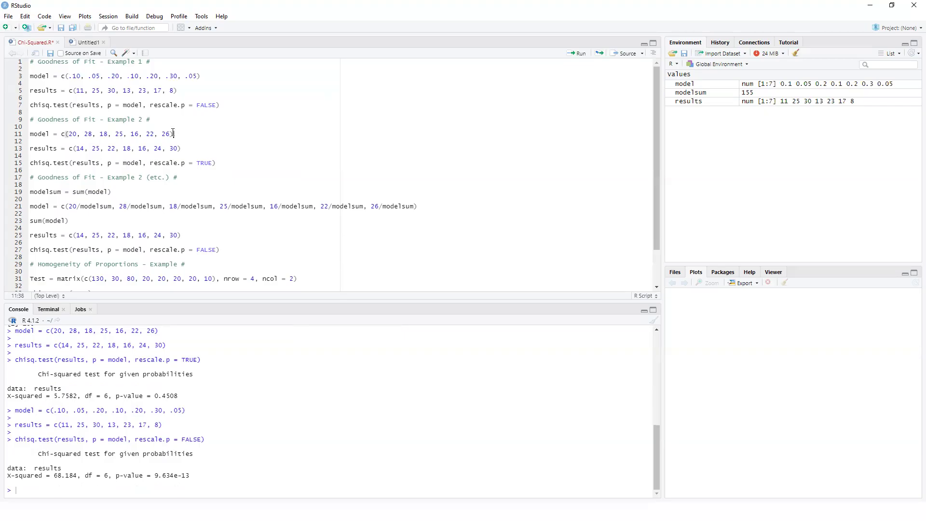
{"action": "left_click", "coordinate": [187, 148]}
{"action": "left_click", "coordinate": [235, 163]}
{"action": "left_click_drag", "start_coordinate": [216, 163], "coordinate": [26, 138]}
{"action": "key", "text": "ctrl+Return"}
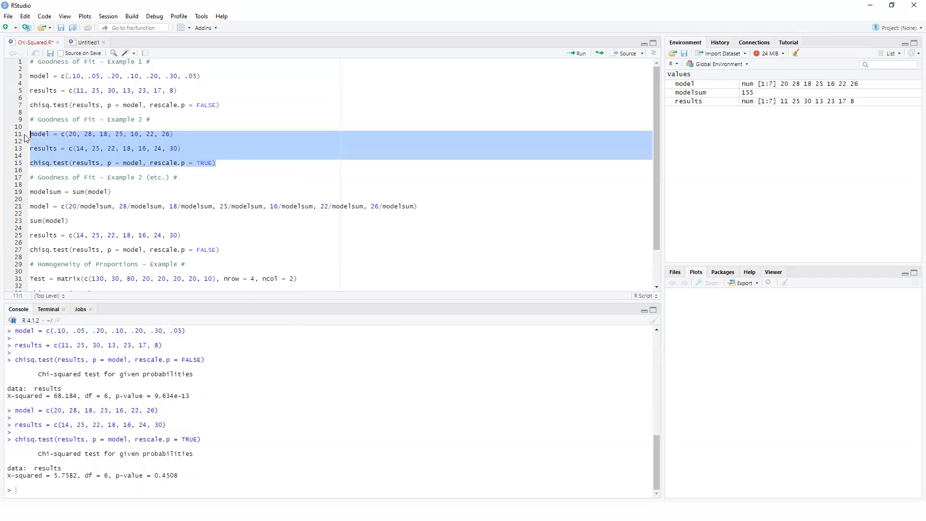
- Minimize RStudio and return to the presentation slide on Chi-Square – Homogeneity of Proportions
{"action": "left_click", "coordinate": [67, 135]}
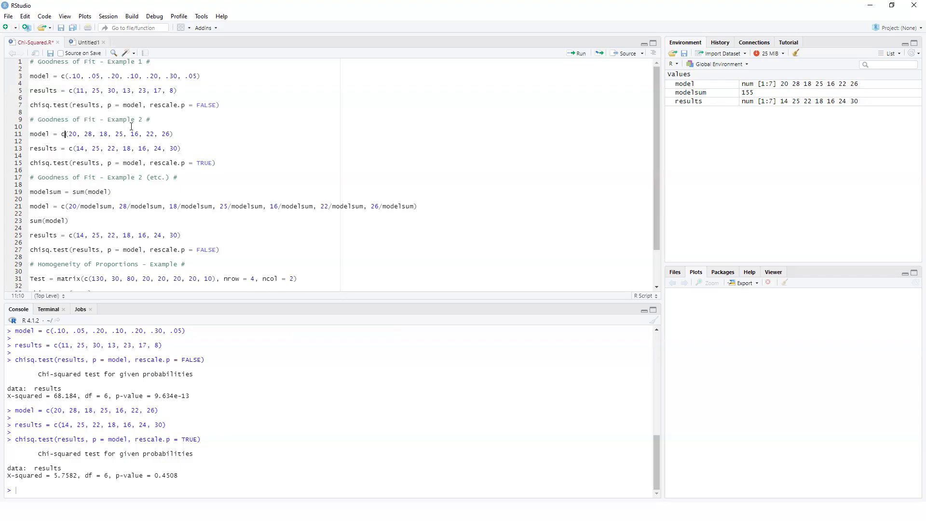
{"action": "scroll", "coordinate": [182, 187], "scroll_direction": "down", "scroll_amount": 2}
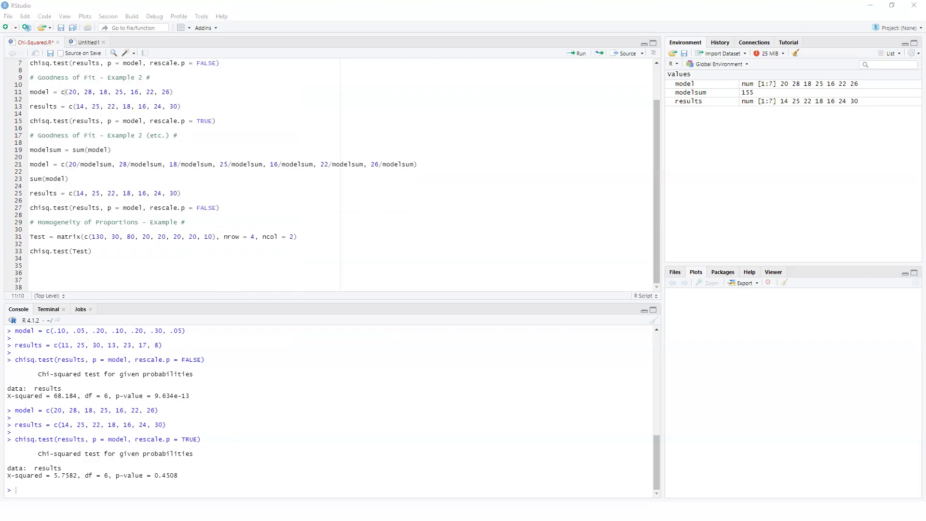
{"action": "left_click", "coordinate": [871, 7]}
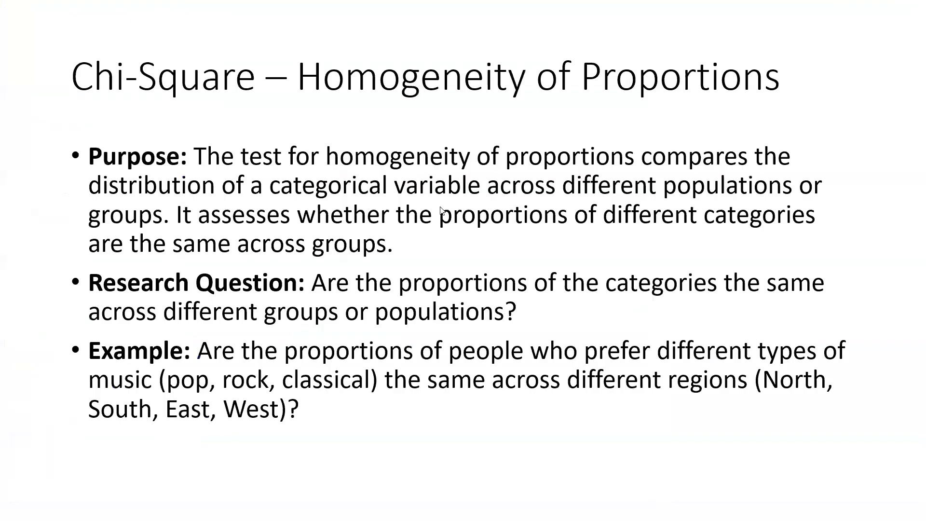